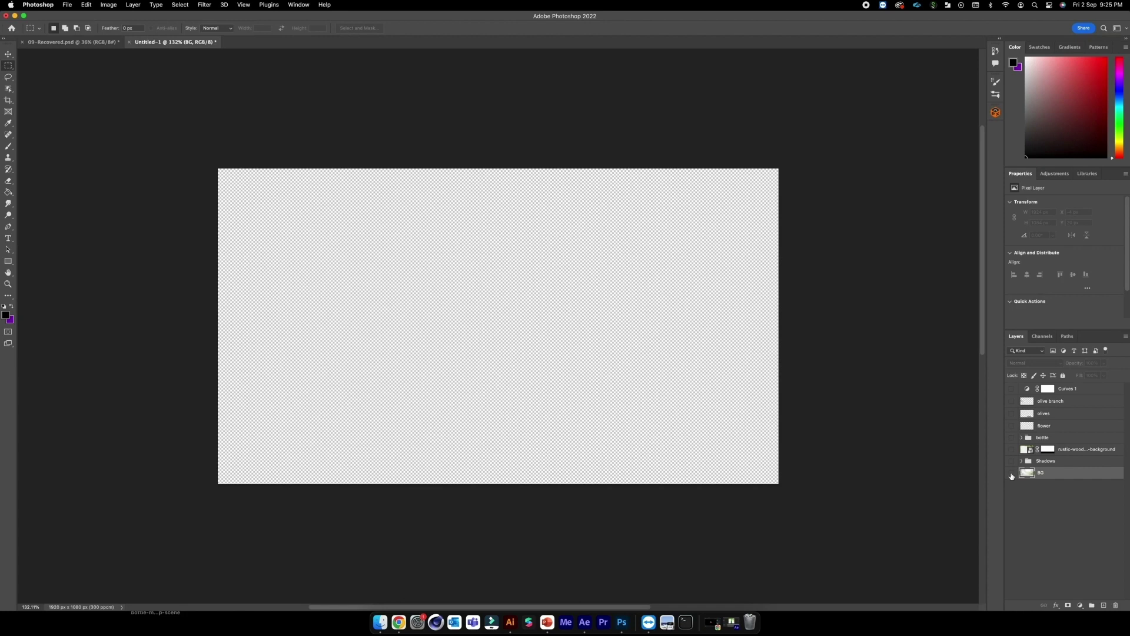
# - Reveal the BG, Shadows, blossom background and bottle layers of the scene
pyautogui.click(1011, 473)
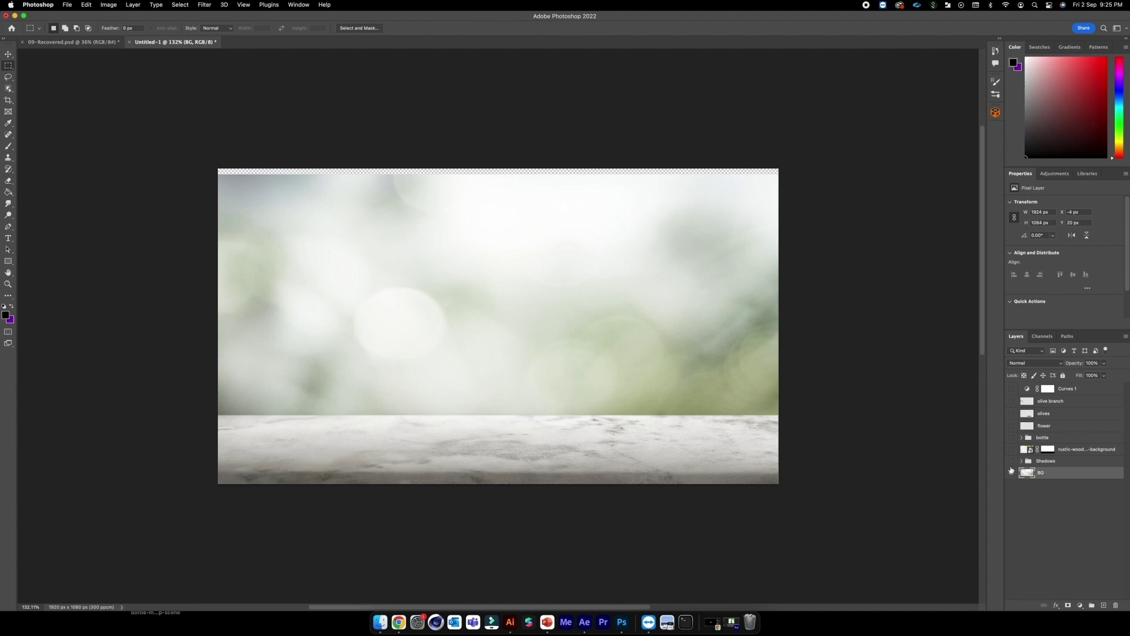
pyautogui.click(1012, 461)
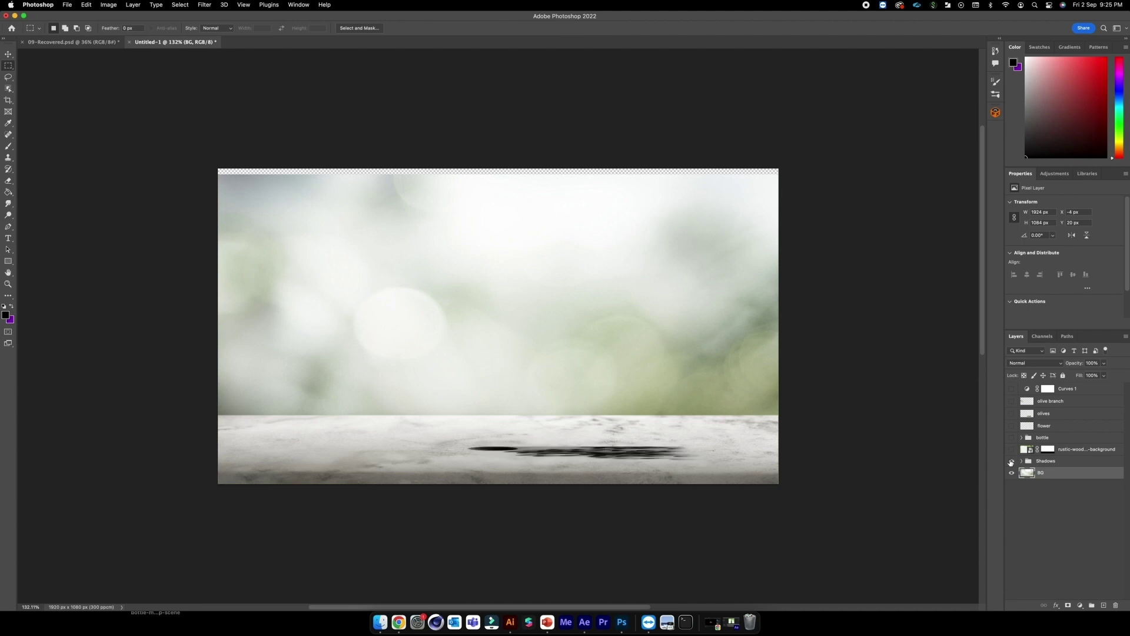
pyautogui.click(1012, 449)
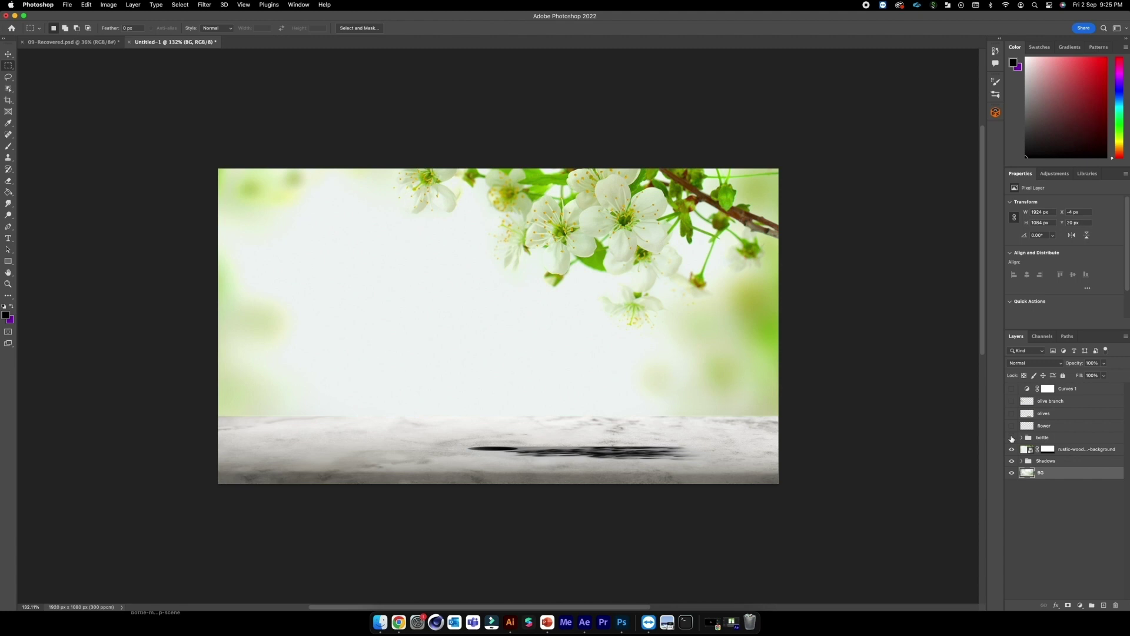
pyautogui.click(1011, 438)
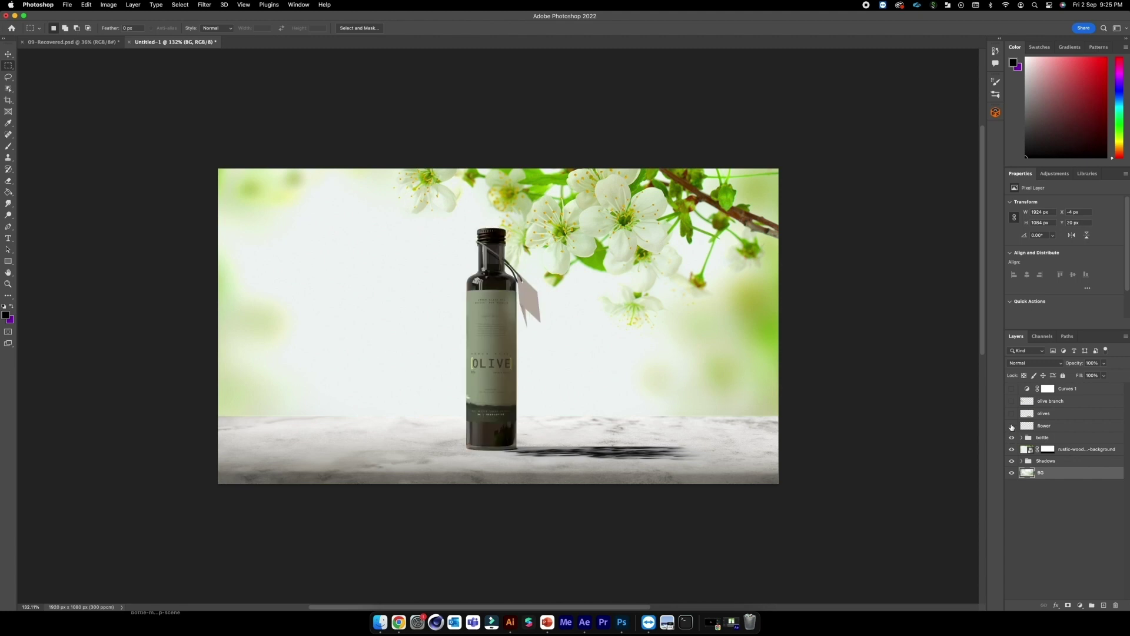
# - Reveal the flower, olives, olive branch layers and the Curves 1 adjustment
pyautogui.click(1012, 426)
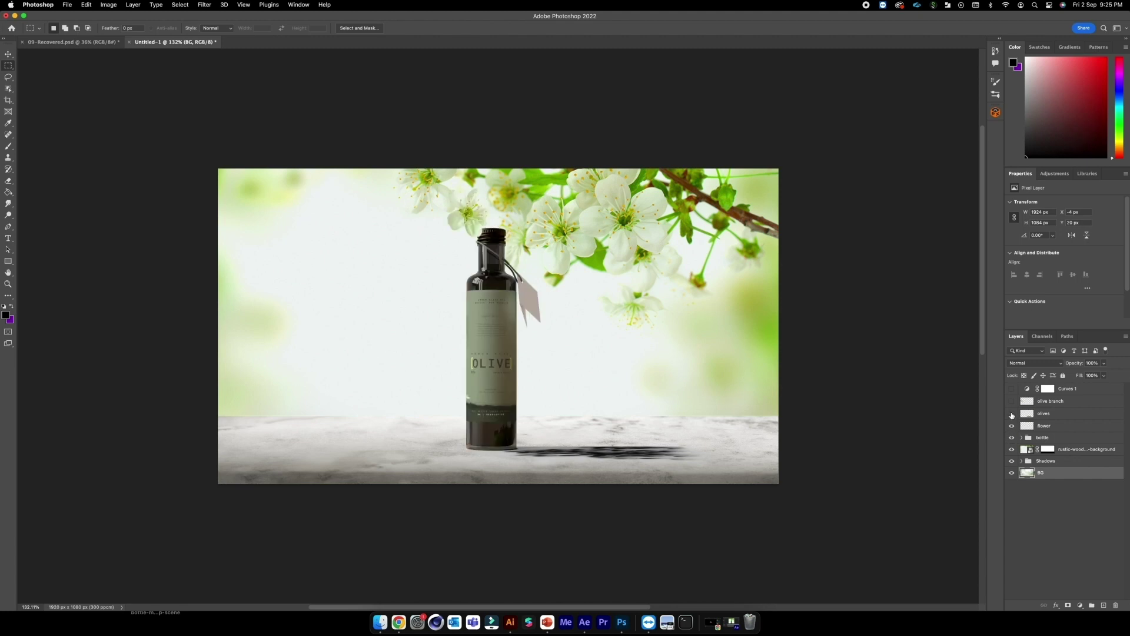
pyautogui.click(1012, 414)
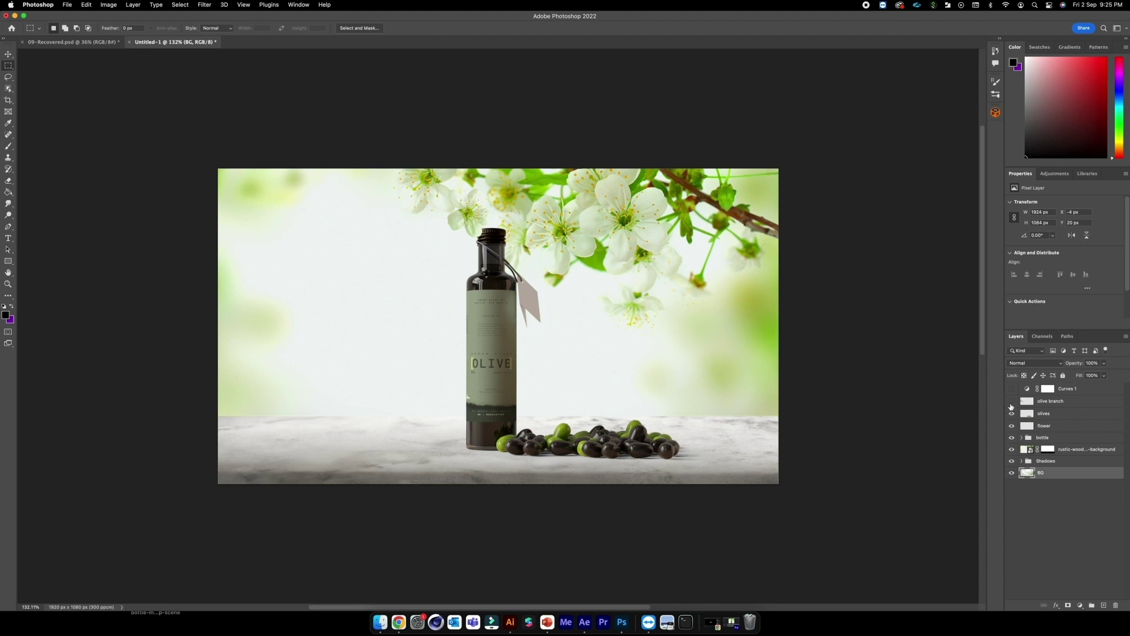
pyautogui.click(1012, 401)
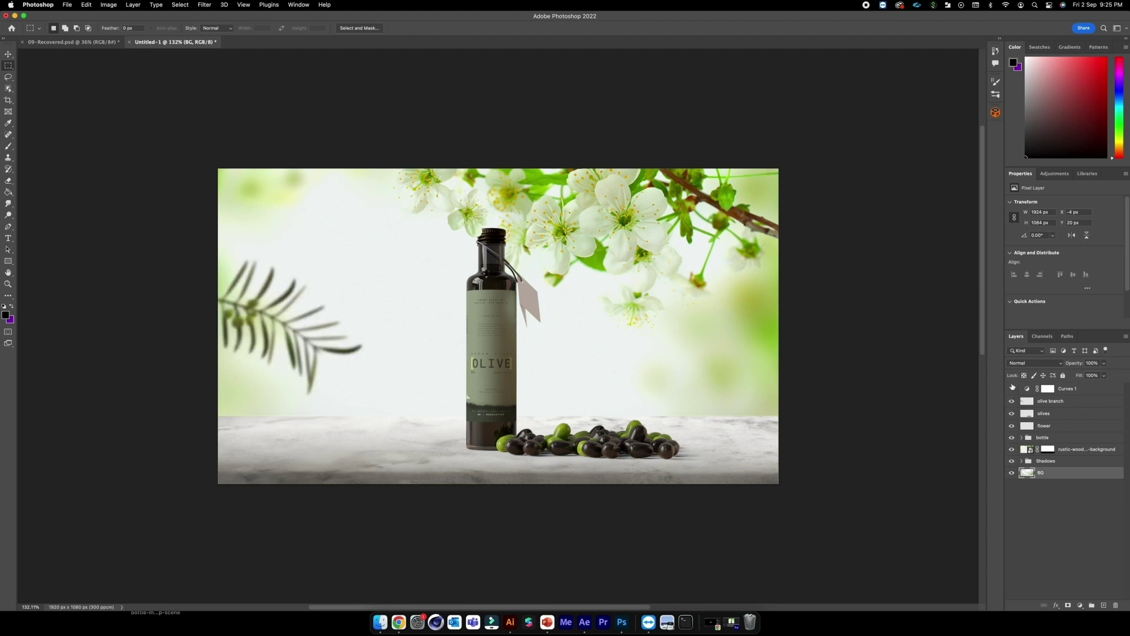
pyautogui.click(1011, 388)
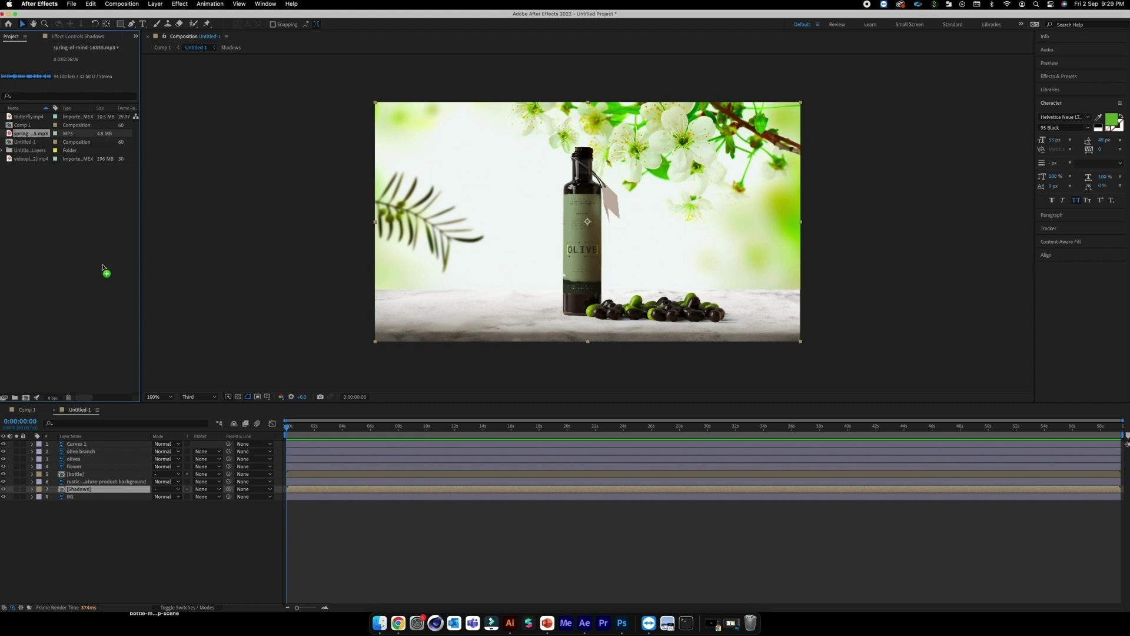
# - Add the spring-of-mind mp3 and the Butterfly.mp4 clip to the composition timeline
pyautogui.moveTo(103, 269); pyautogui.dragTo(98, 517)
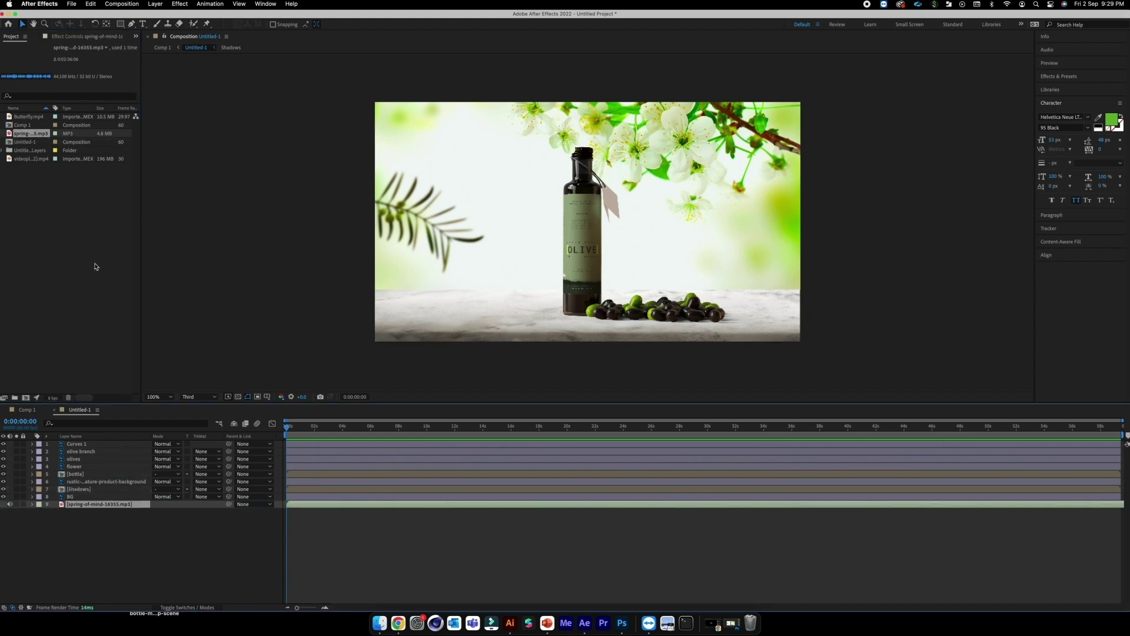
pyautogui.click(27, 124)
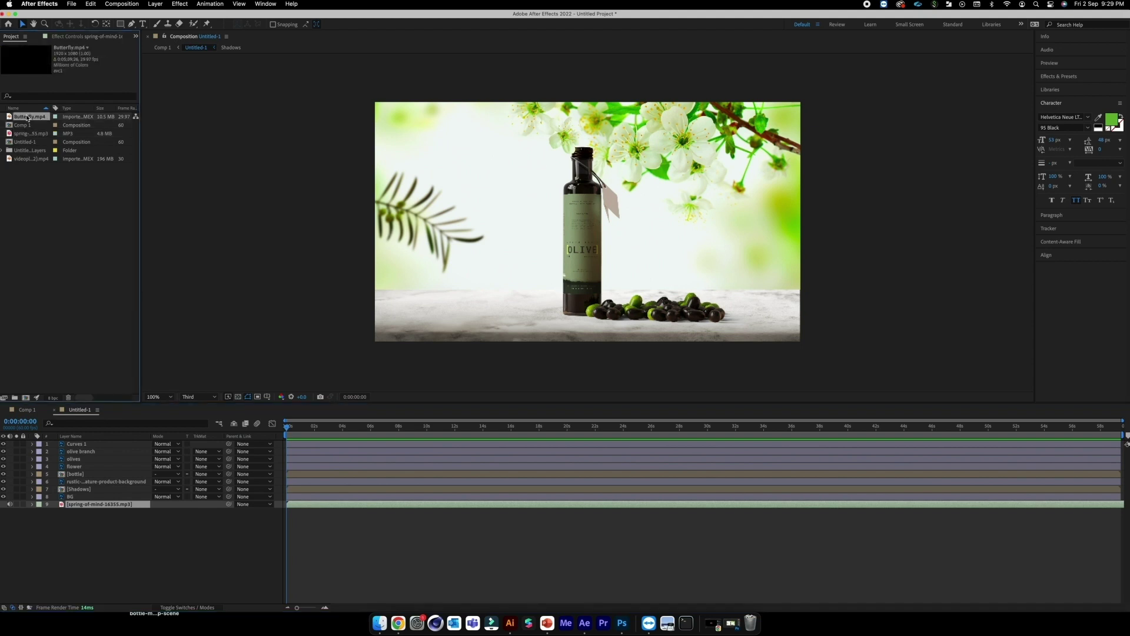
pyautogui.moveTo(29, 116); pyautogui.dragTo(89, 442)
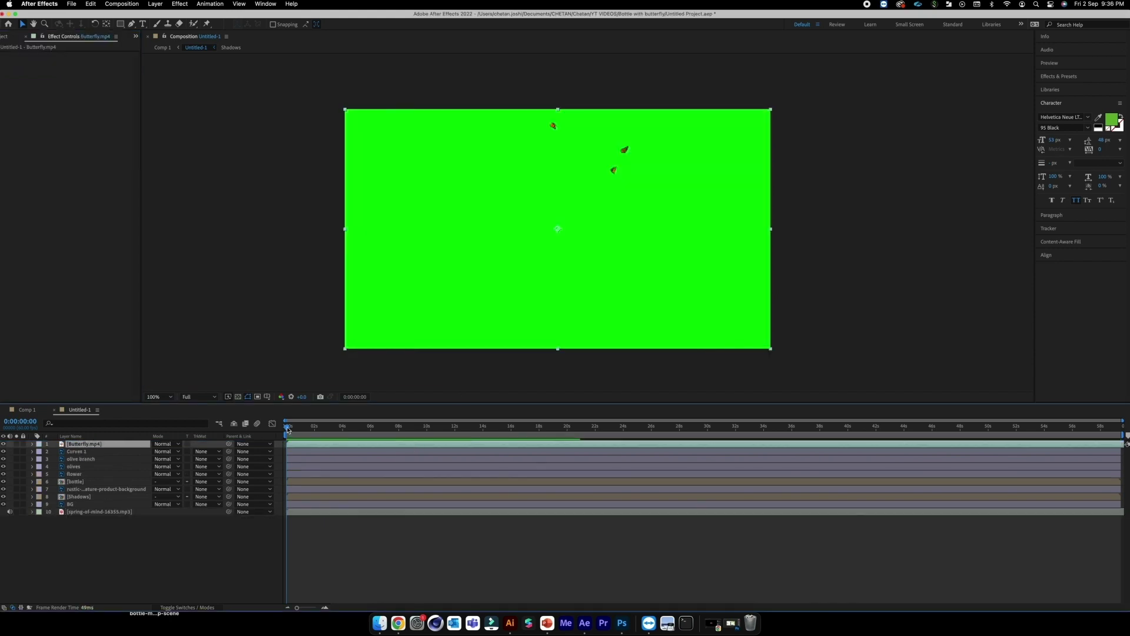
# - Apply Keylight (1.2) to the butterfly clip and sample its green screen as Screen Colour
pyautogui.moveTo(287, 429)
pyautogui.mouseDown()
pyautogui.moveTo(375, 439)
pyautogui.moveTo(355, 437)
pyautogui.mouseUp()
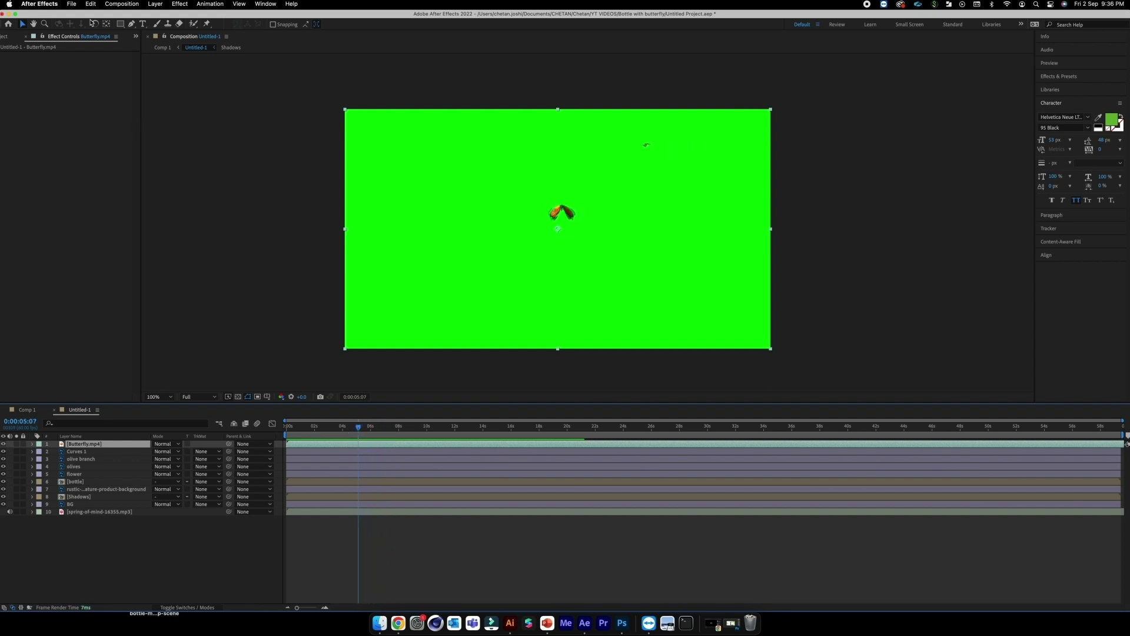
pyautogui.click(177, 5)
pyautogui.moveTo(181, 159)
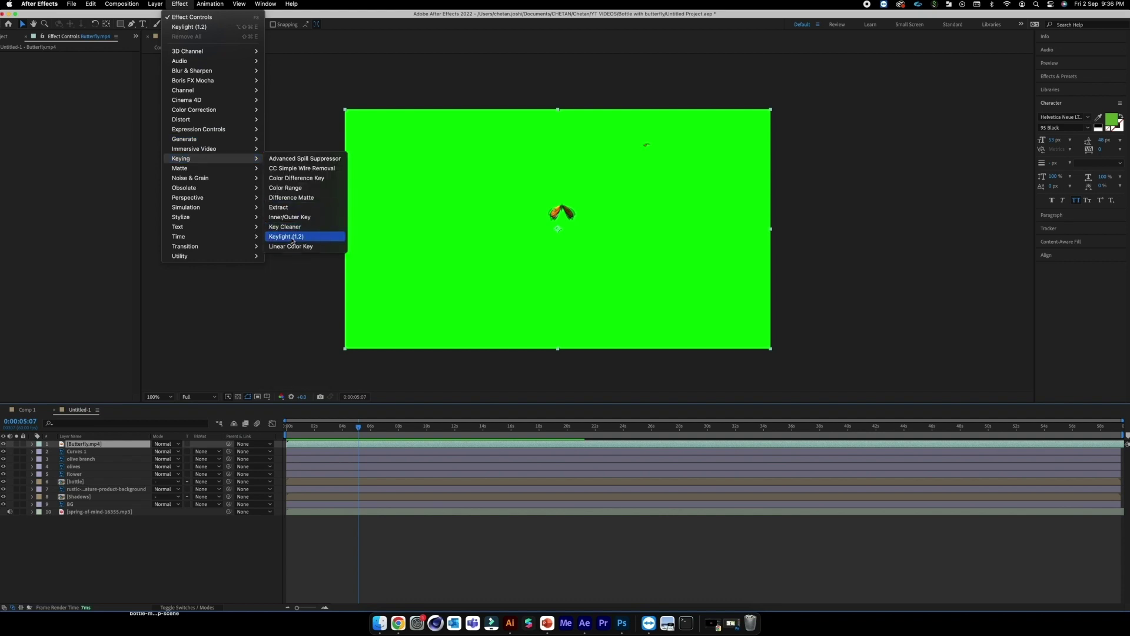
pyautogui.click(286, 237)
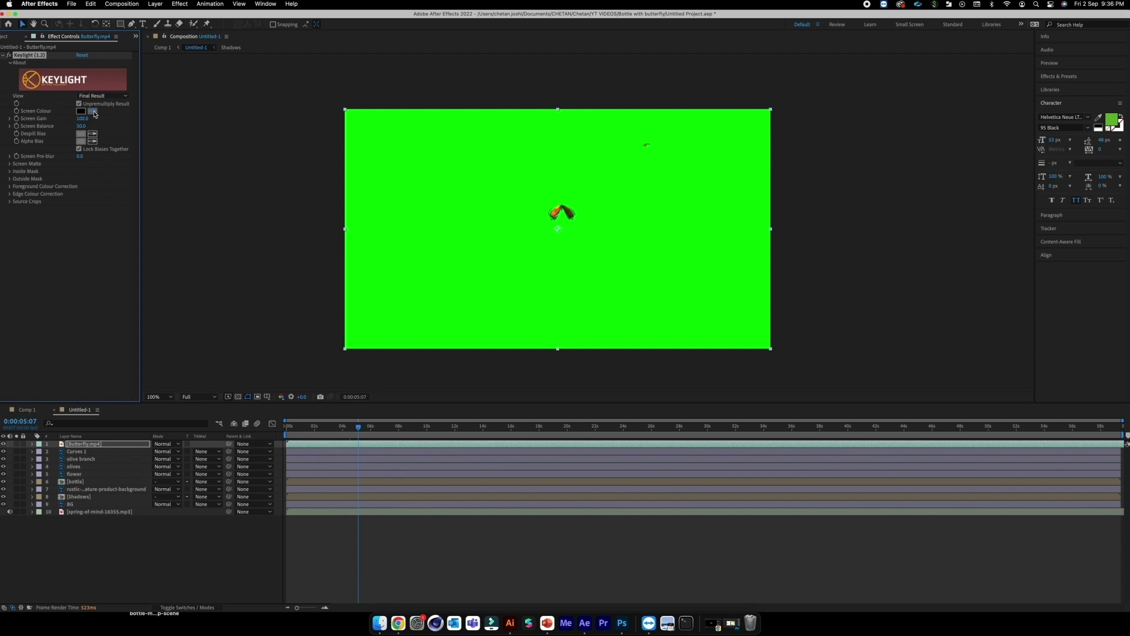
pyautogui.click(556, 184)
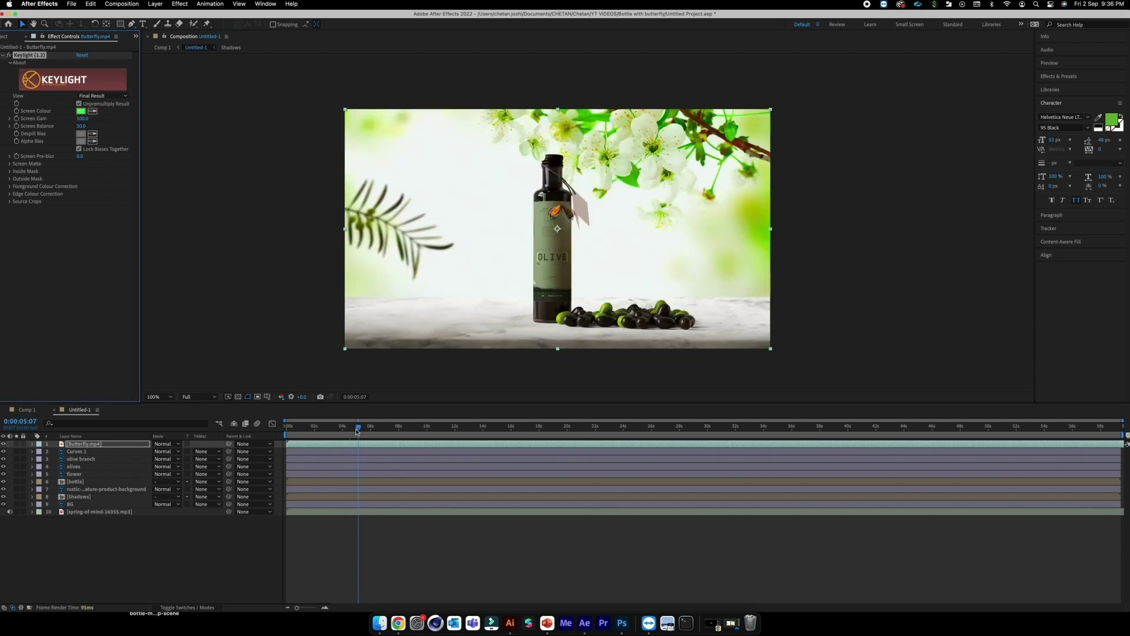
# - Set preview resolution to Third and play the keyed butterfly from the start
pyautogui.moveTo(358, 429); pyautogui.dragTo(279, 429)
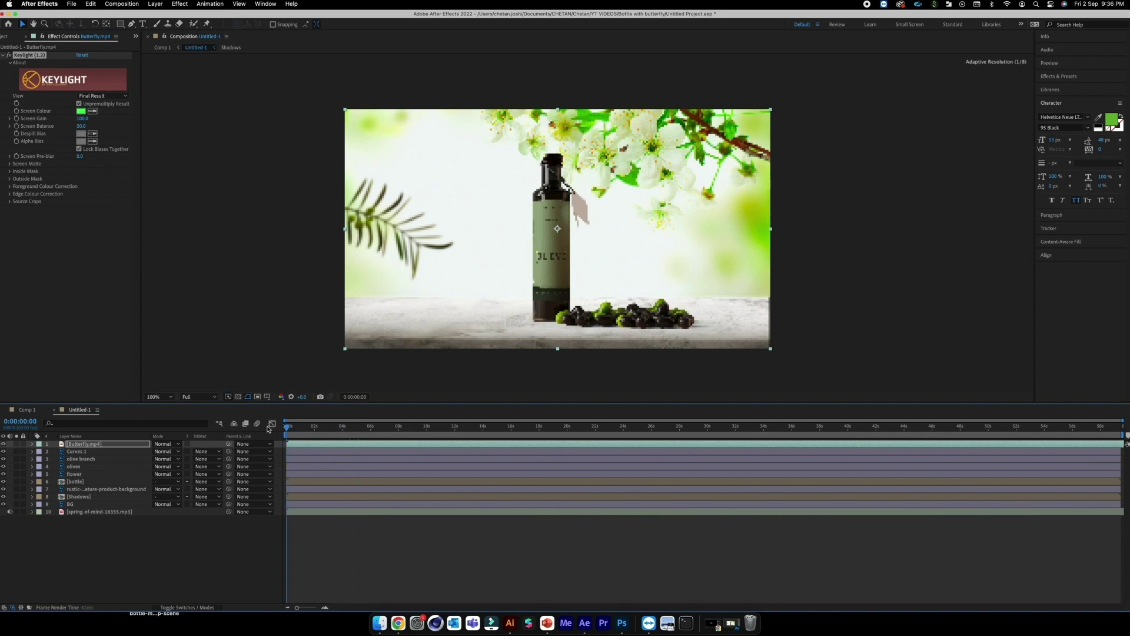
pyautogui.click(187, 397)
pyautogui.click(198, 442)
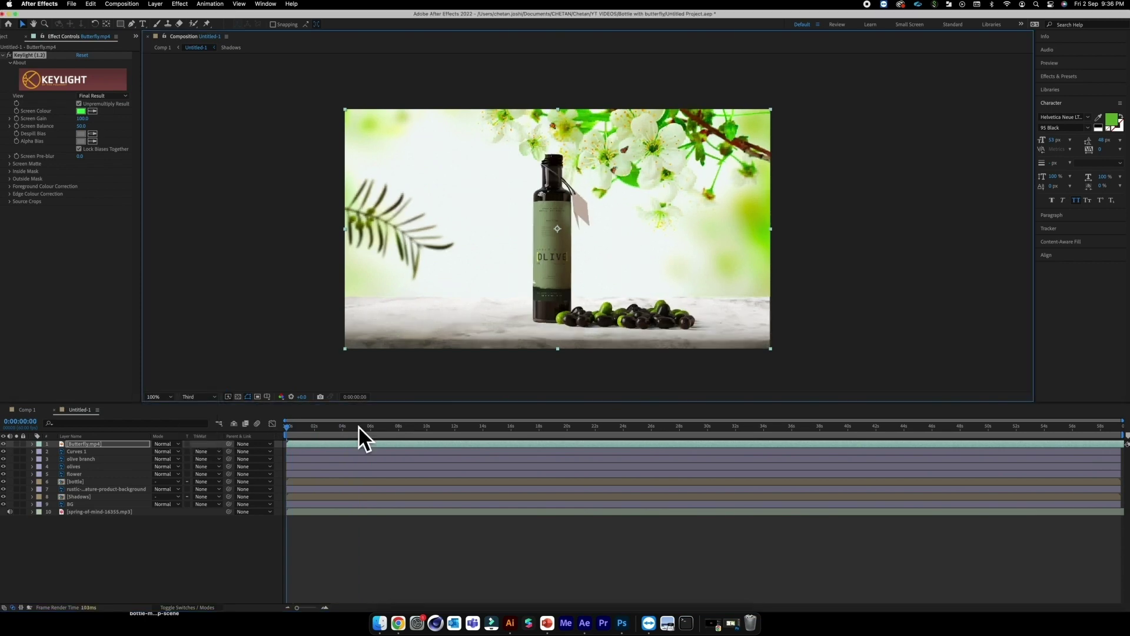
pyautogui.press('space')
# - Stop the preview near 9 seconds and reveal the Butterfly layer's Rotation property
pyautogui.press('space')
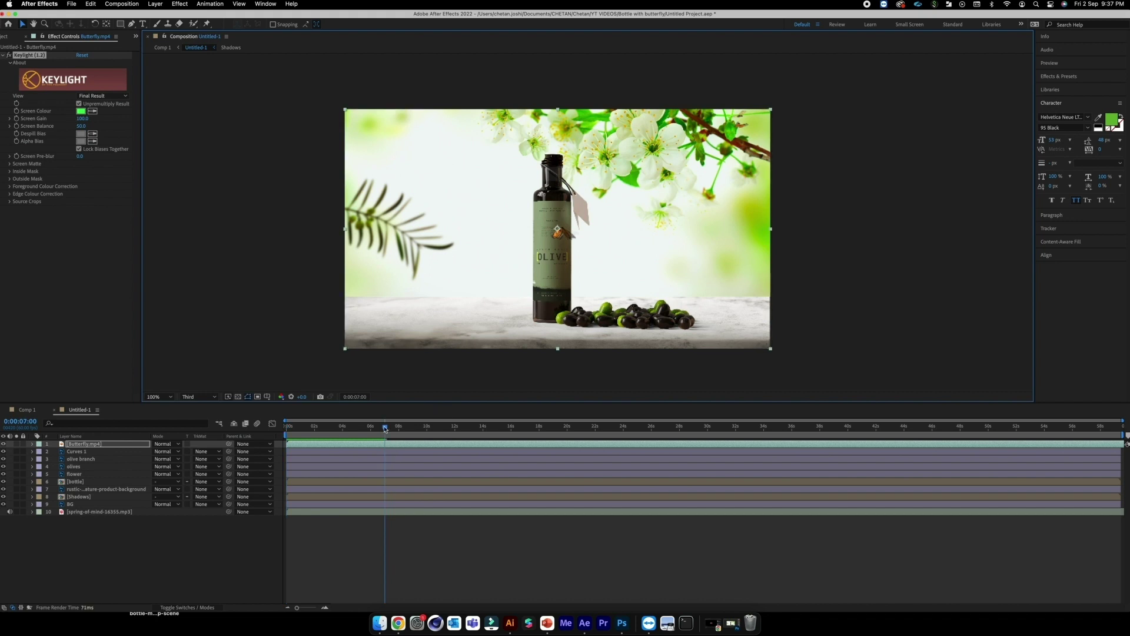
pyautogui.press('space')
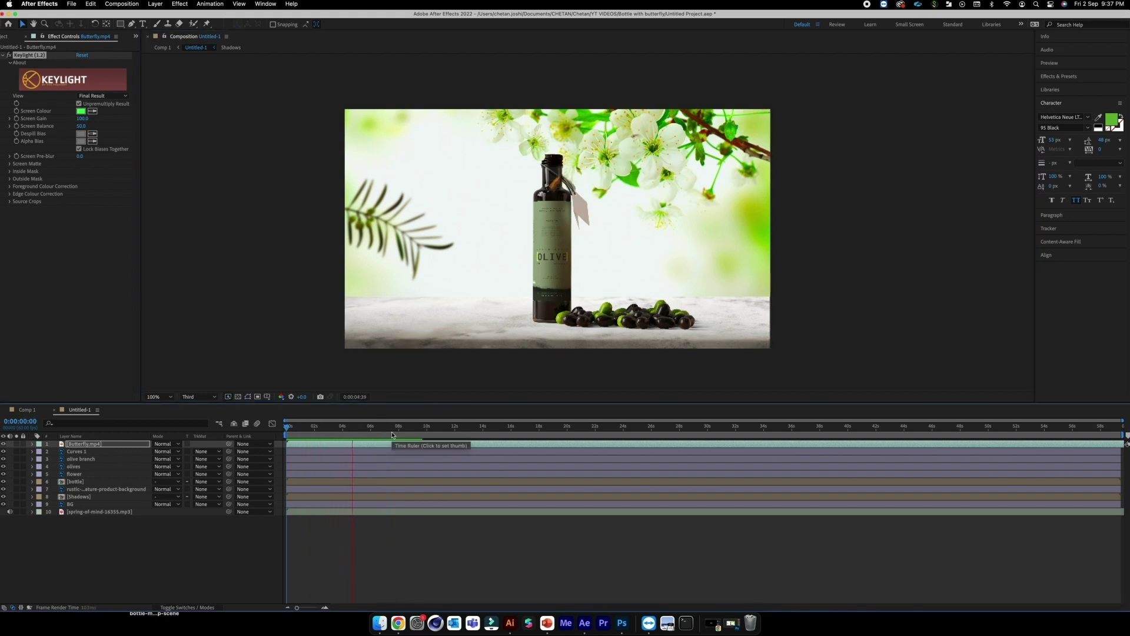
pyautogui.press('space')
pyautogui.press('r')
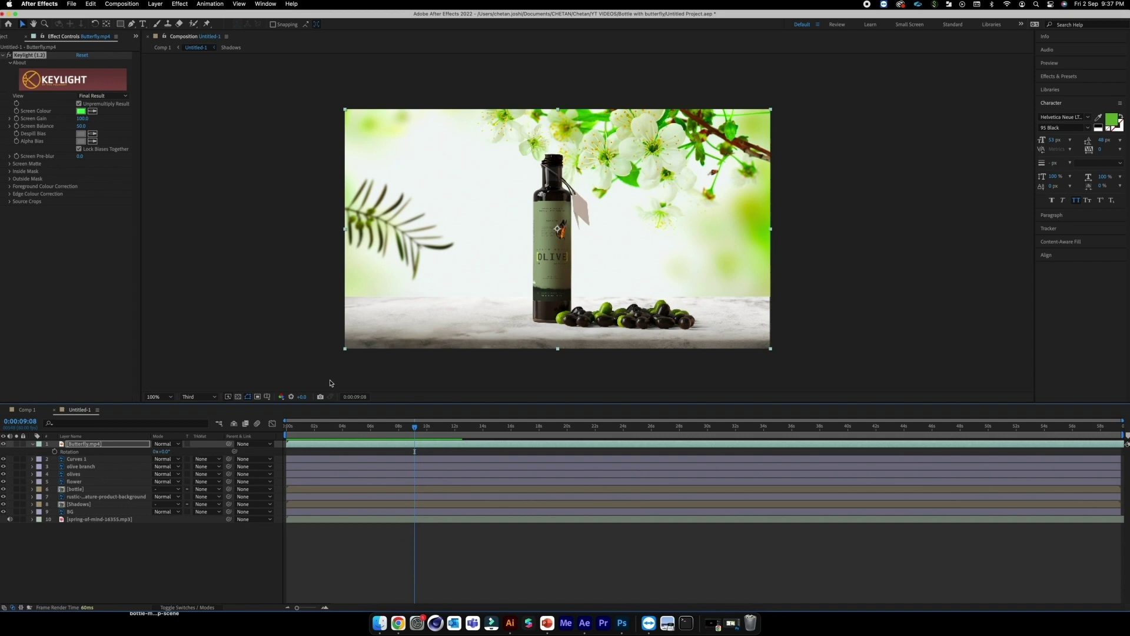
# - Transform the butterfly layer and tilt its rotation to 45 degrees on the bottle top
pyautogui.rightClick(581, 251)
pyautogui.click(757, 371)
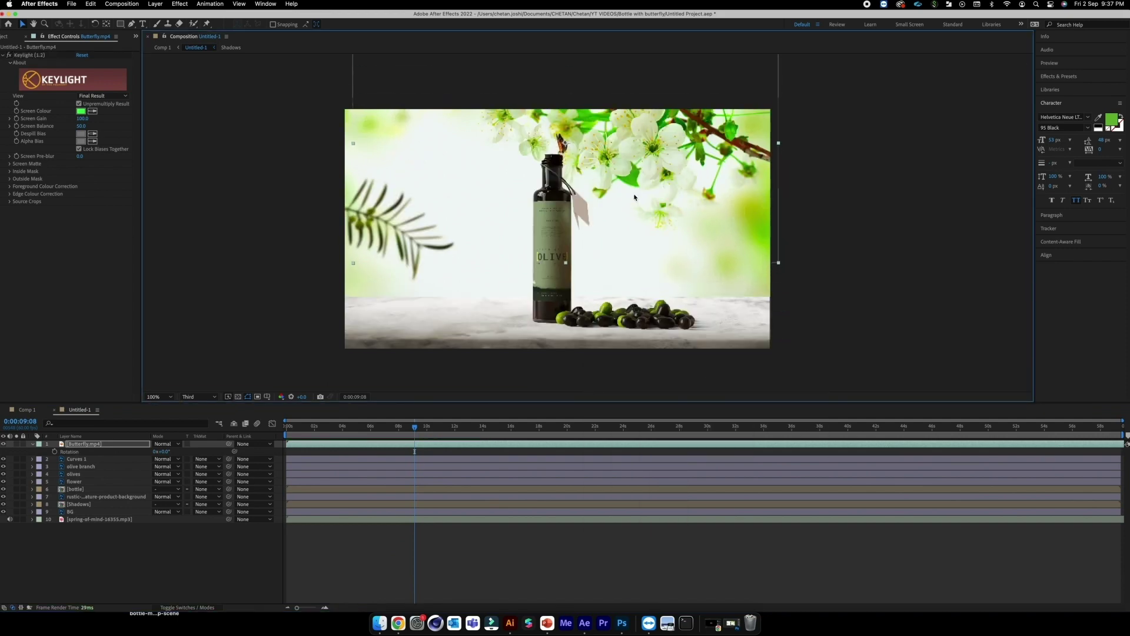
pyautogui.press('y')
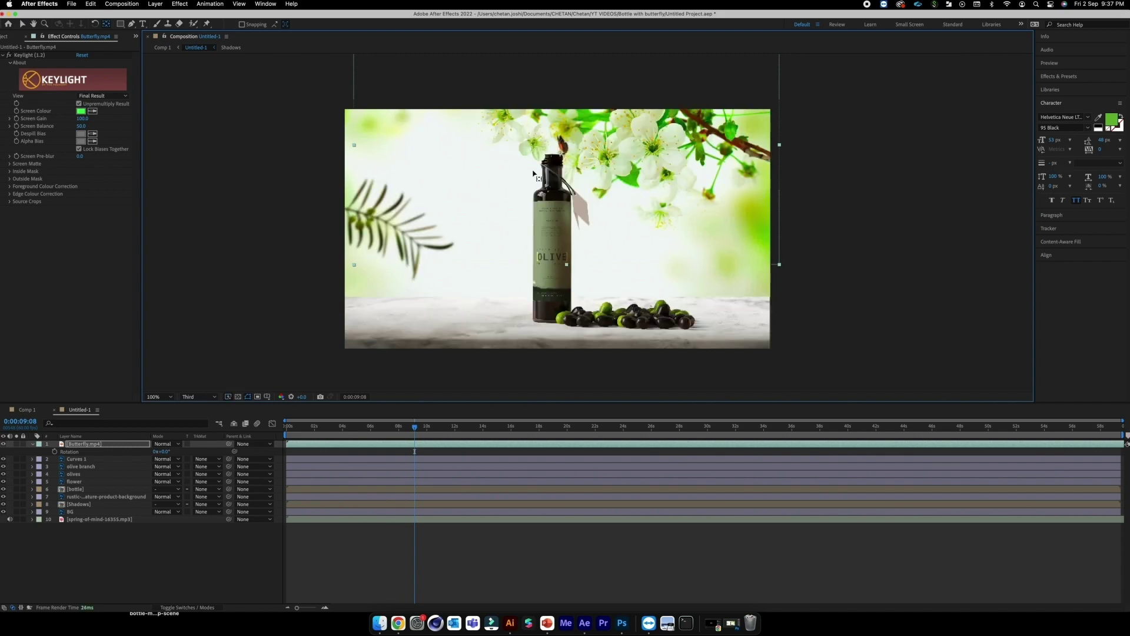
pyautogui.scroll(3, 571, 273)
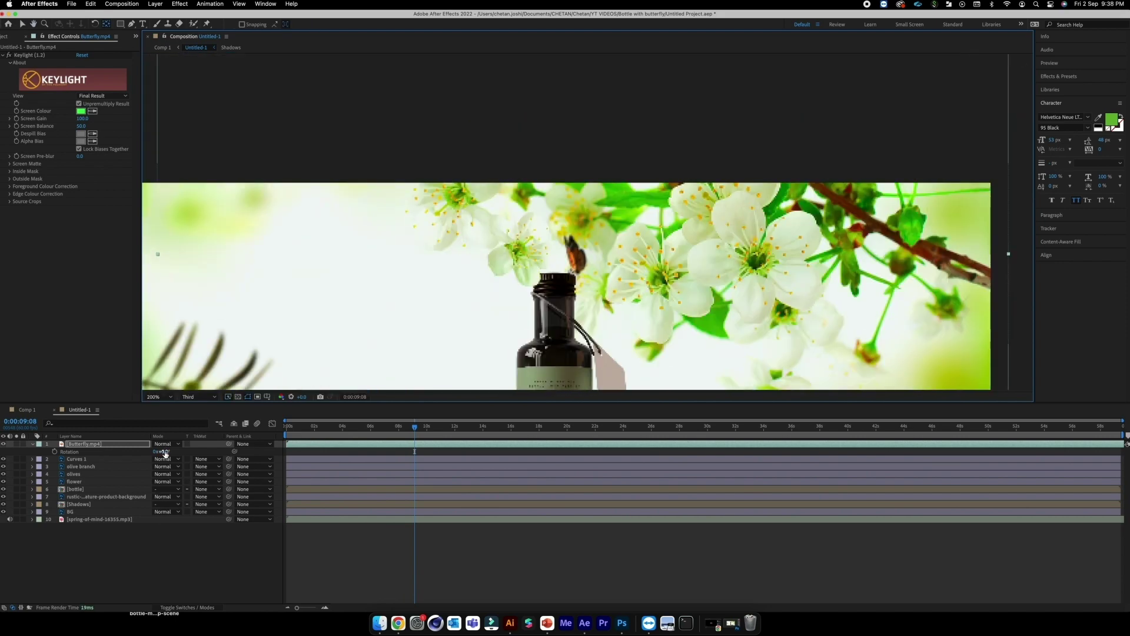
pyautogui.moveTo(163, 453); pyautogui.dragTo(172, 452)
# - Check the tilt at Full resolution, return to Third at 100% zoom and preview the landing
pyautogui.click(200, 396)
pyautogui.click(200, 376)
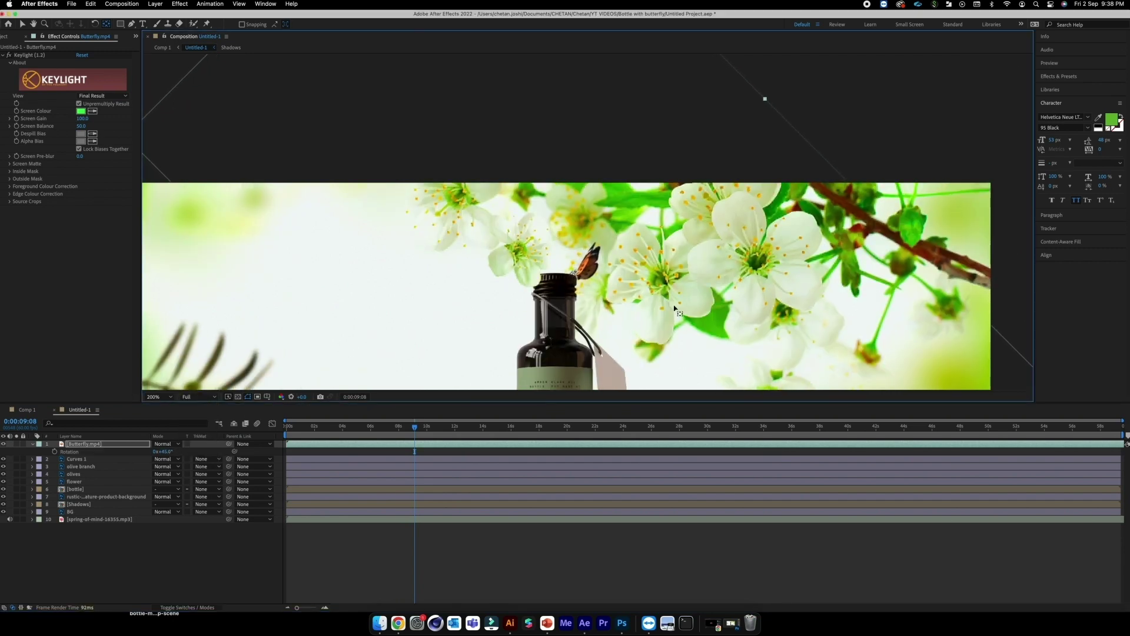
pyautogui.press(',')
pyautogui.press(',')
pyautogui.scroll(2, 580, 285)
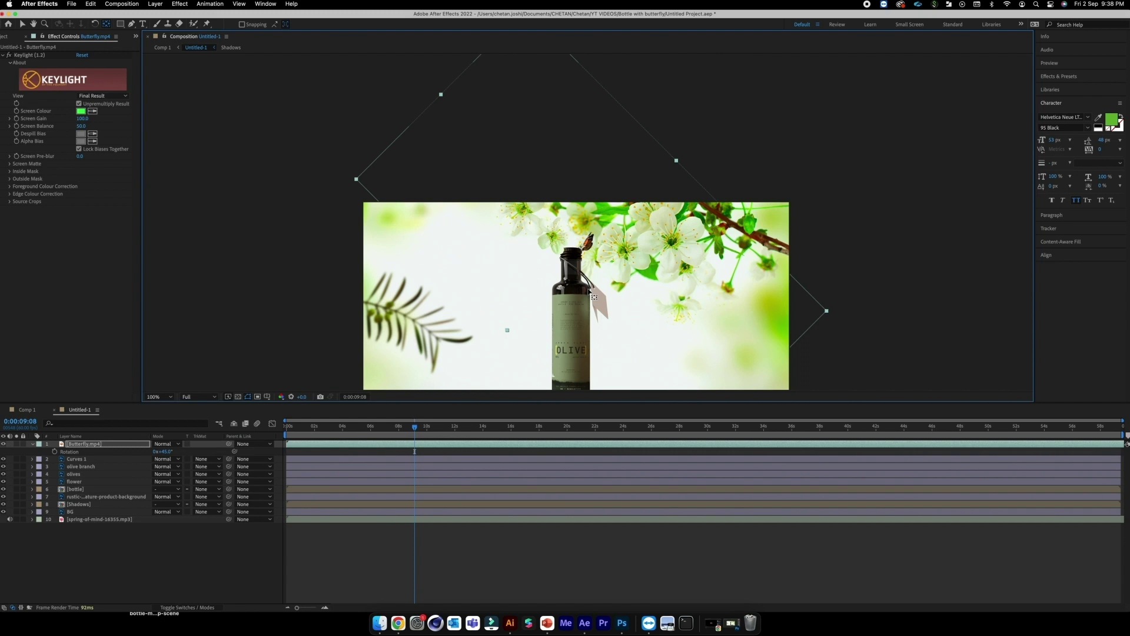
pyautogui.press('Home')
pyautogui.click(200, 396)
pyautogui.click(200, 433)
pyautogui.press('space')
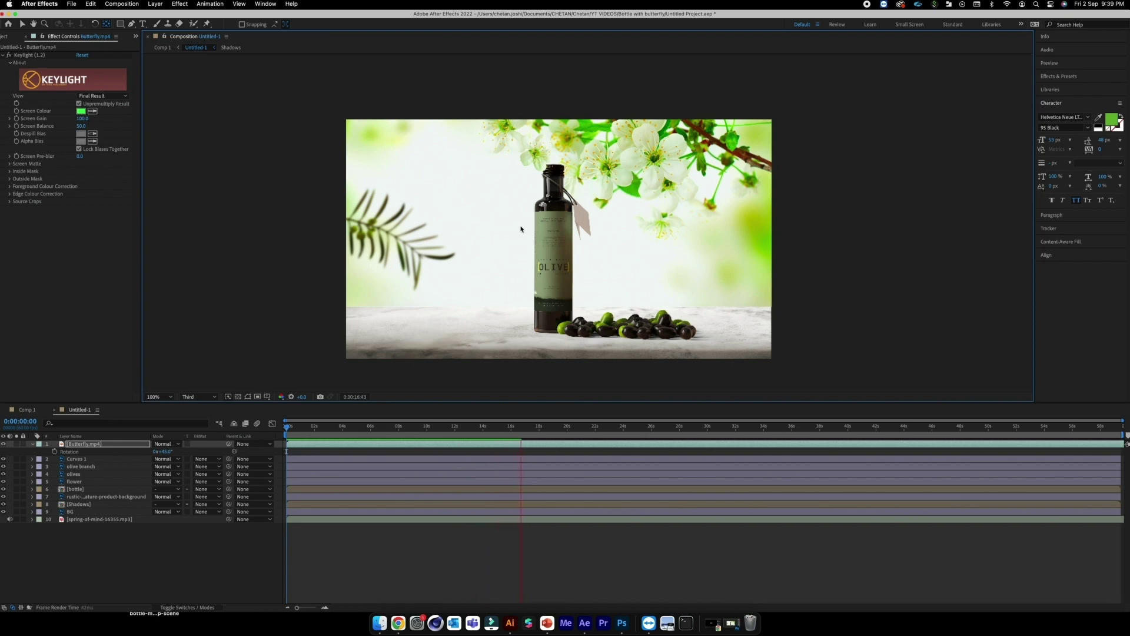
# - Duplicate the butterfly layer with Rotation 0 and preview both butterflies
pyautogui.press('space')
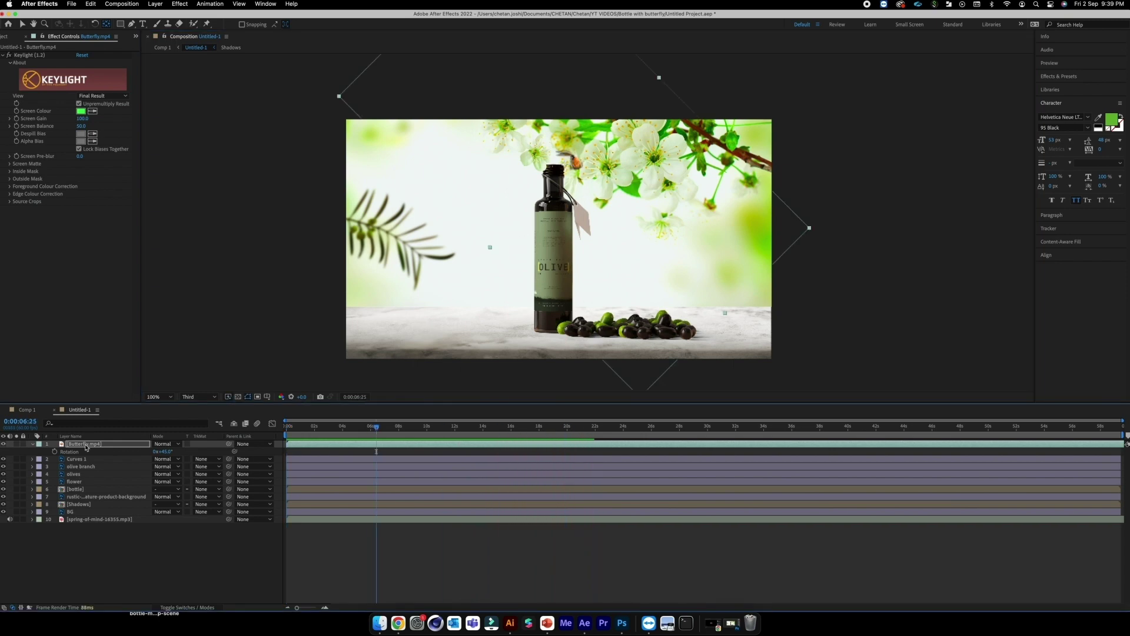
pyautogui.press('super+d')
pyautogui.click(164, 451)
pyautogui.write('0')
pyautogui.press('Return')
pyautogui.press('Home')
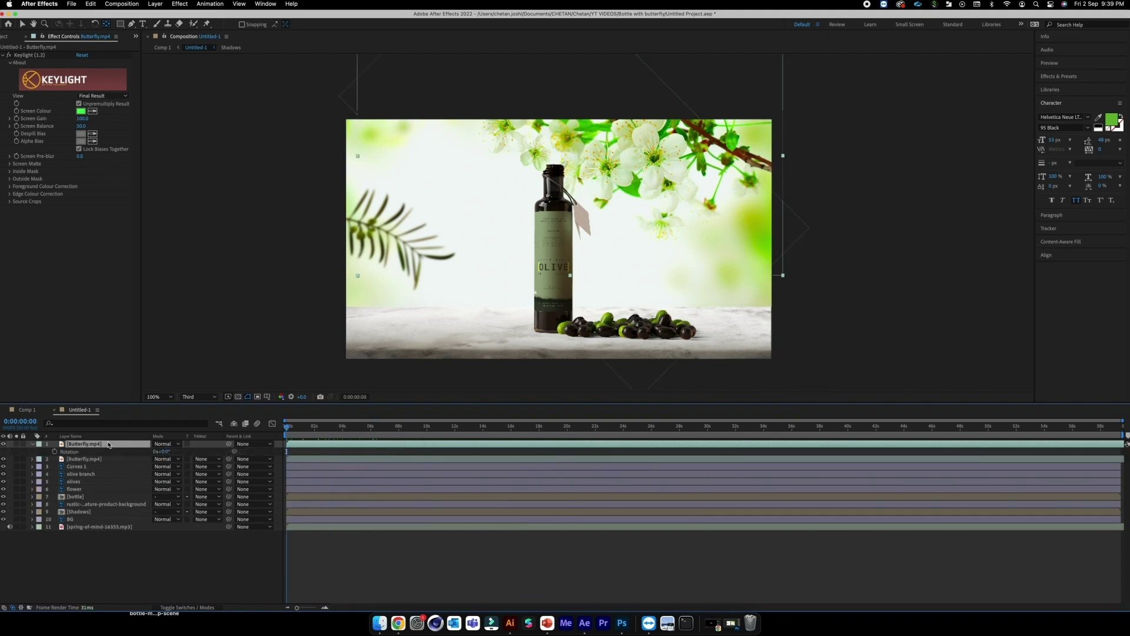
pyautogui.press('space')
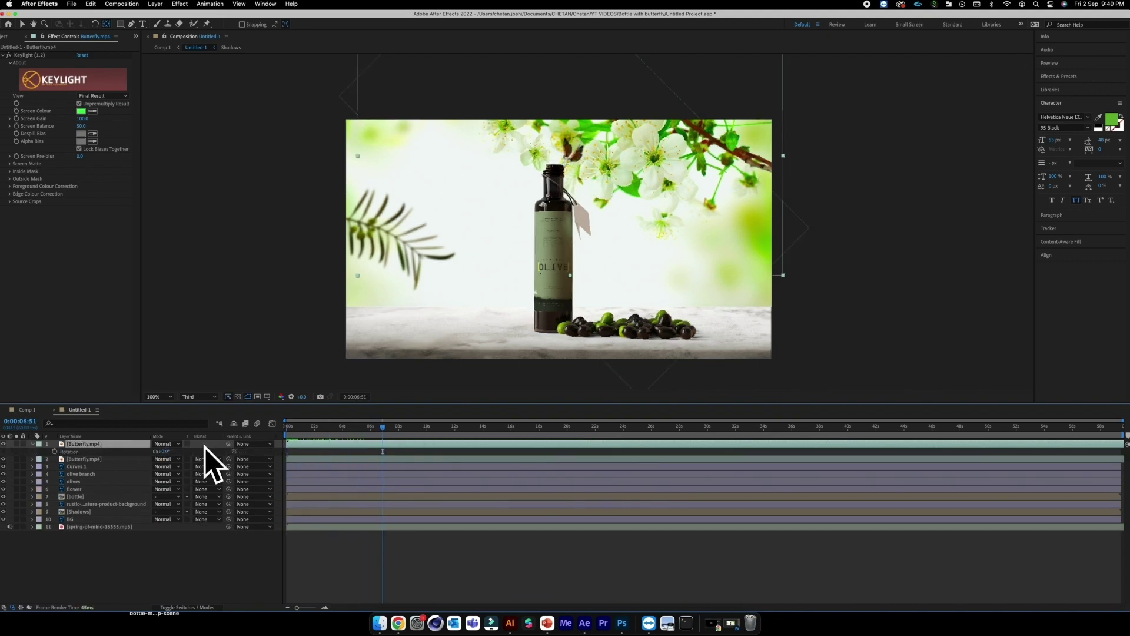
pyautogui.moveTo(287, 426)
pyautogui.mouseDown()
pyautogui.moveTo(355, 427)
pyautogui.moveTo(287, 427)
pyautogui.mouseUp()
# - Draw a Pen-tool mask tracing the bottle's edge on the copied butterfly layer
pyautogui.press('g')
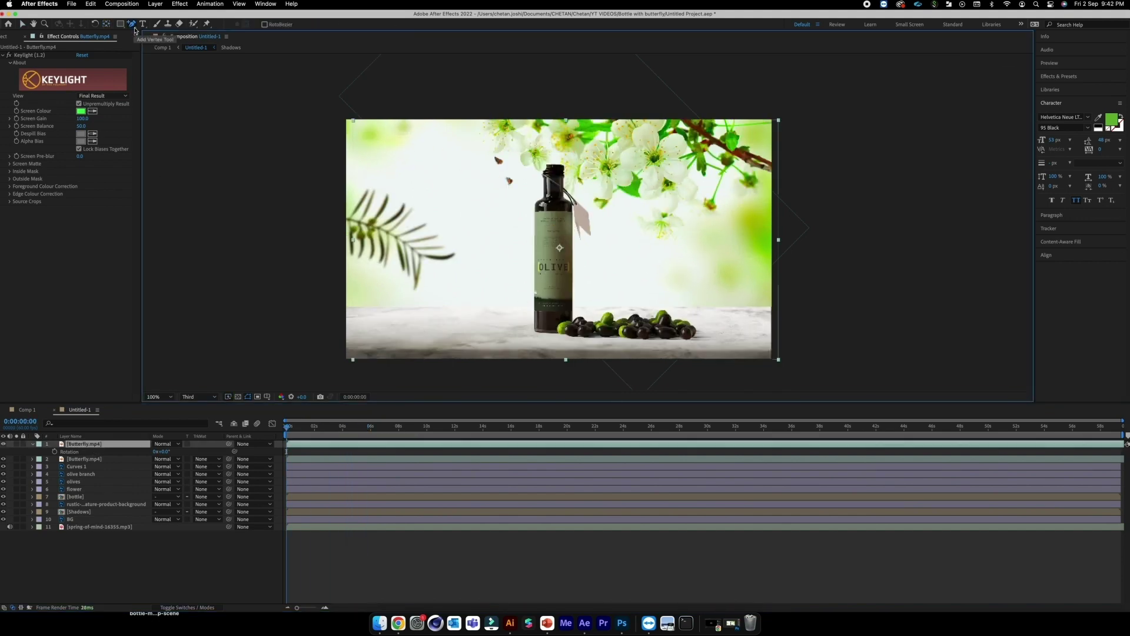
pyautogui.click(498, 296)
pyautogui.click(530, 236)
pyautogui.click(525, 188)
pyautogui.click(585, 122)
pyautogui.click(497, 339)
pyautogui.click(105, 444)
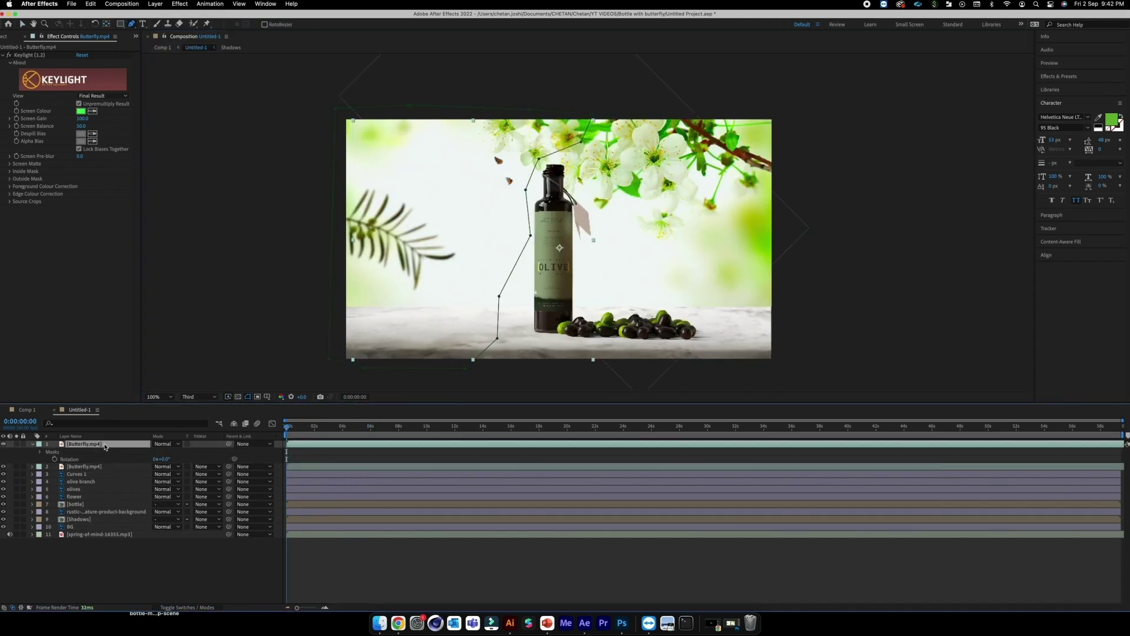
# - Preview the masked butterfly passing behind the bottle up to about 13 seconds
pyautogui.press('space')
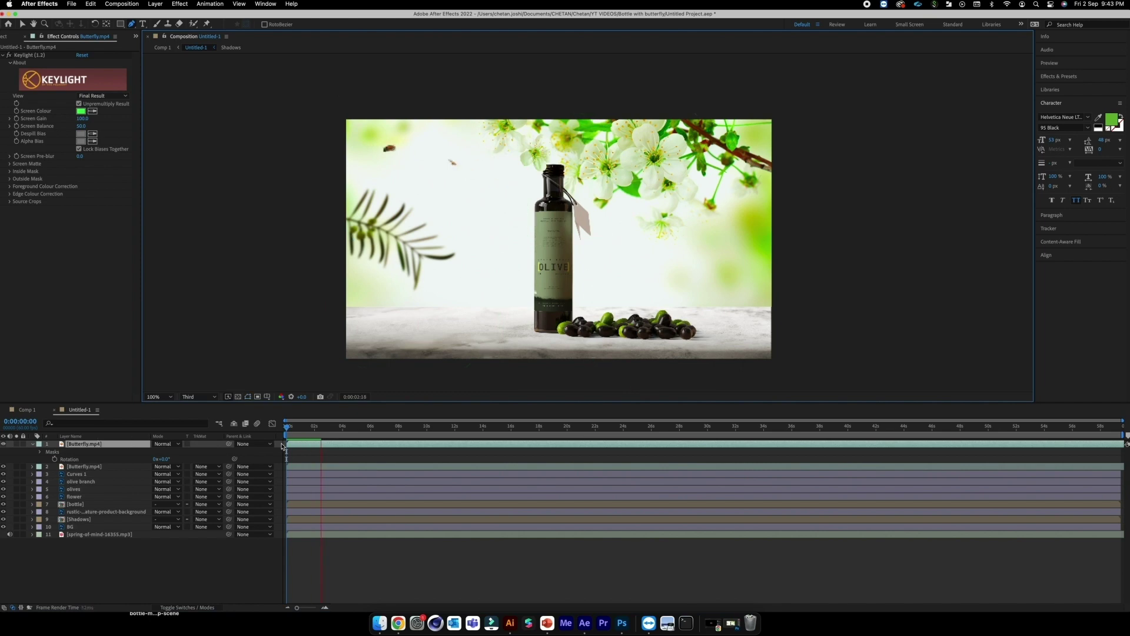
pyautogui.press('space')
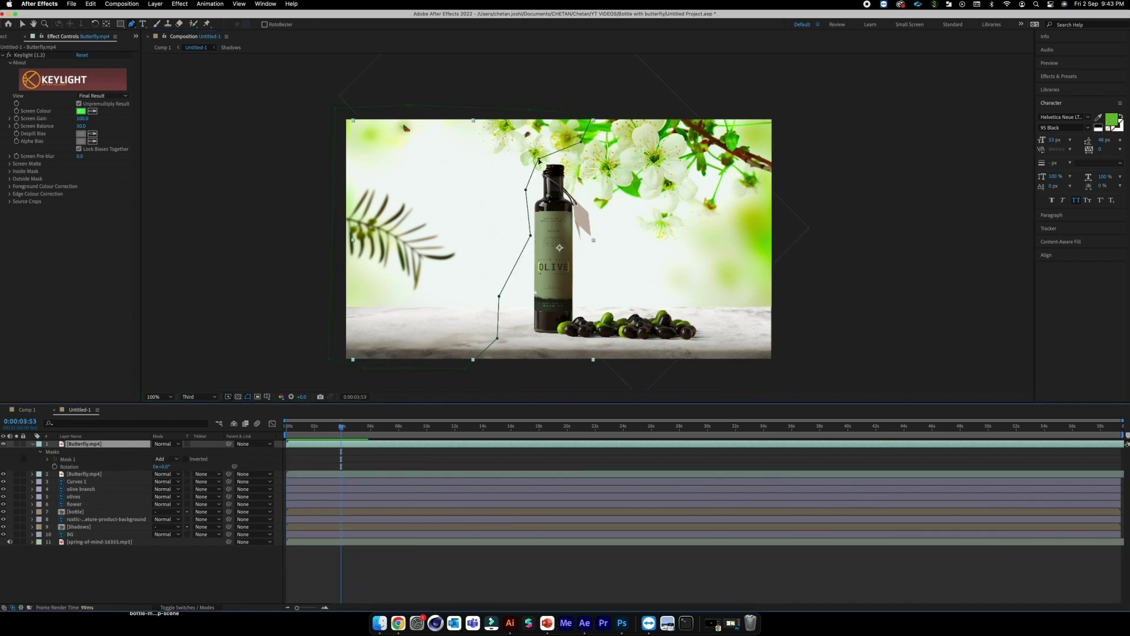
pyautogui.press('v')
pyautogui.press('space')
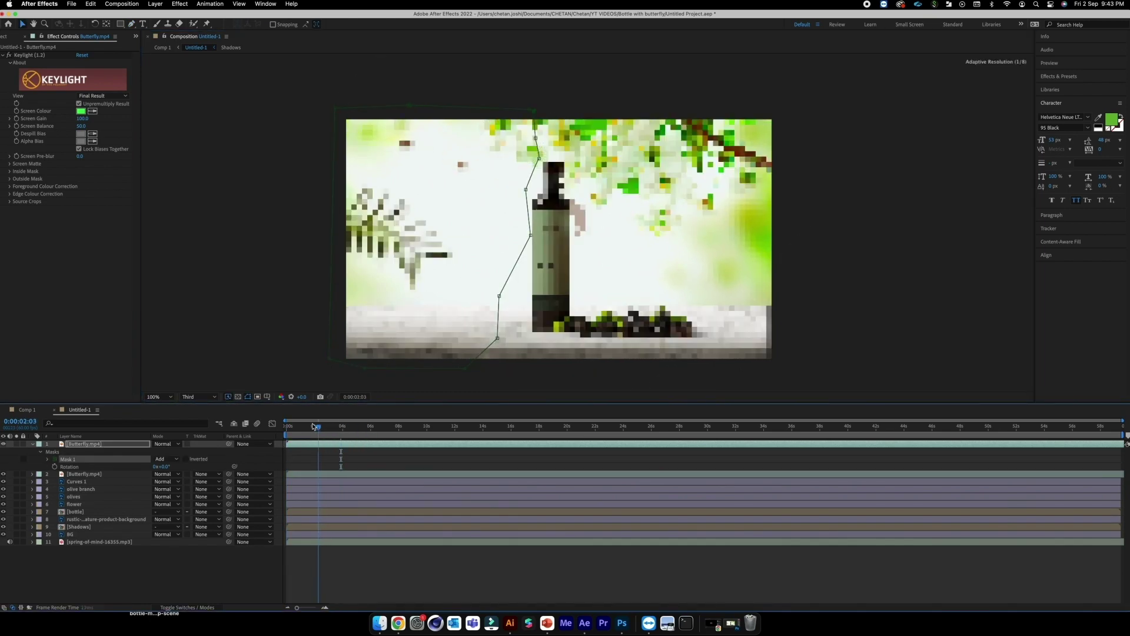
pyautogui.press('space')
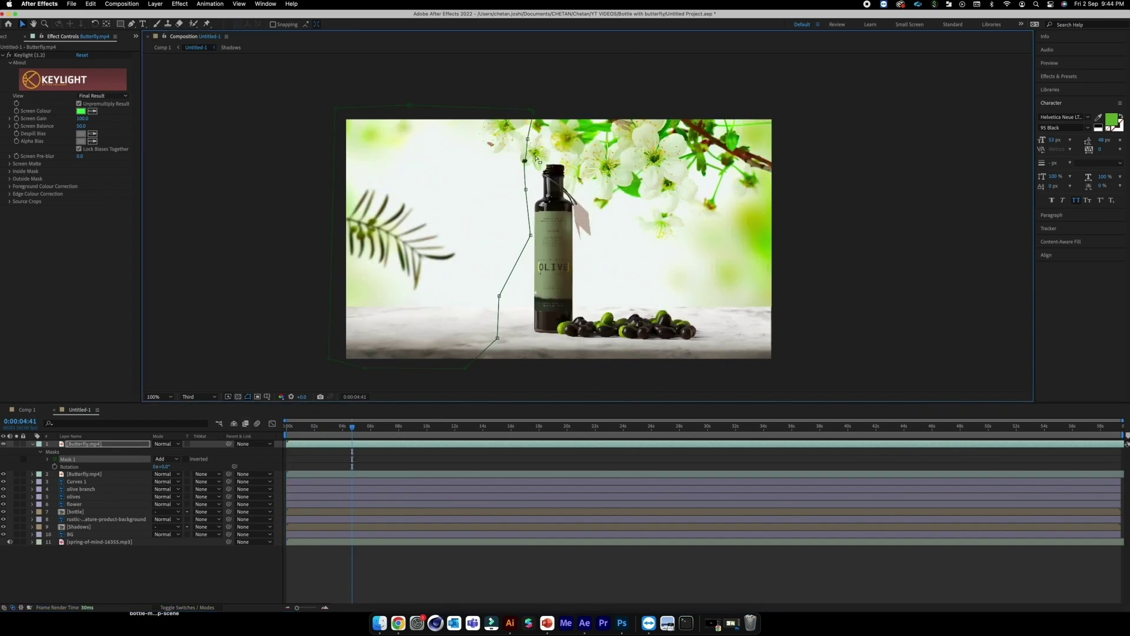
pyautogui.press('space')
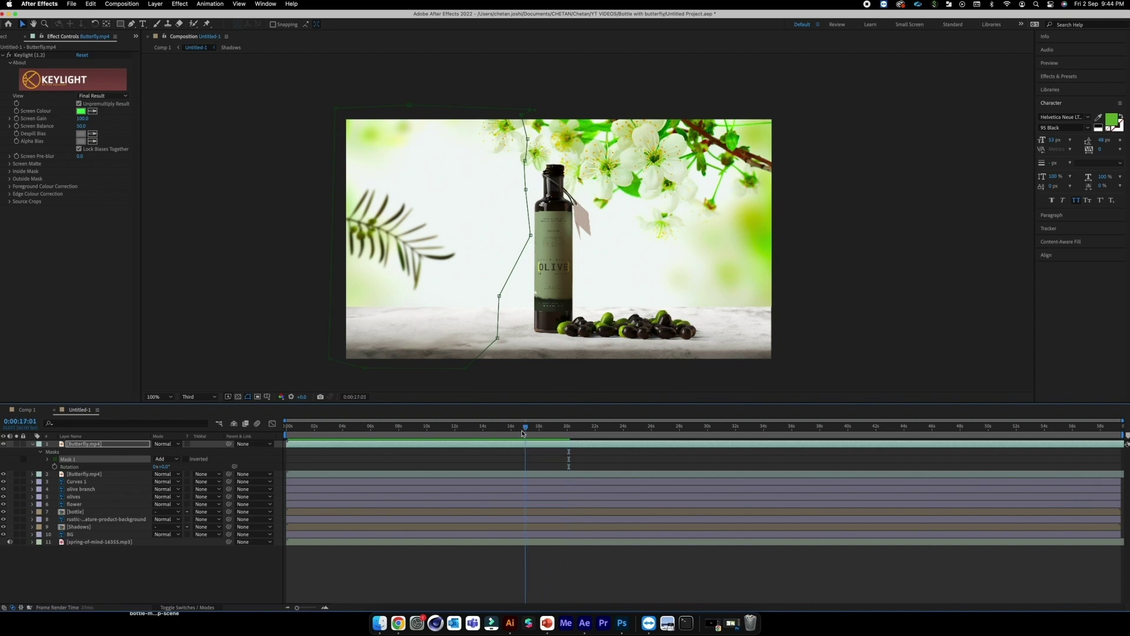
pyautogui.press('space')
# - Reshape the mask along the bottle, preview again and return to the start
pyautogui.moveTo(473, 428); pyautogui.dragTo(480, 427)
pyautogui.moveTo(530, 233); pyautogui.dragTo(518, 229)
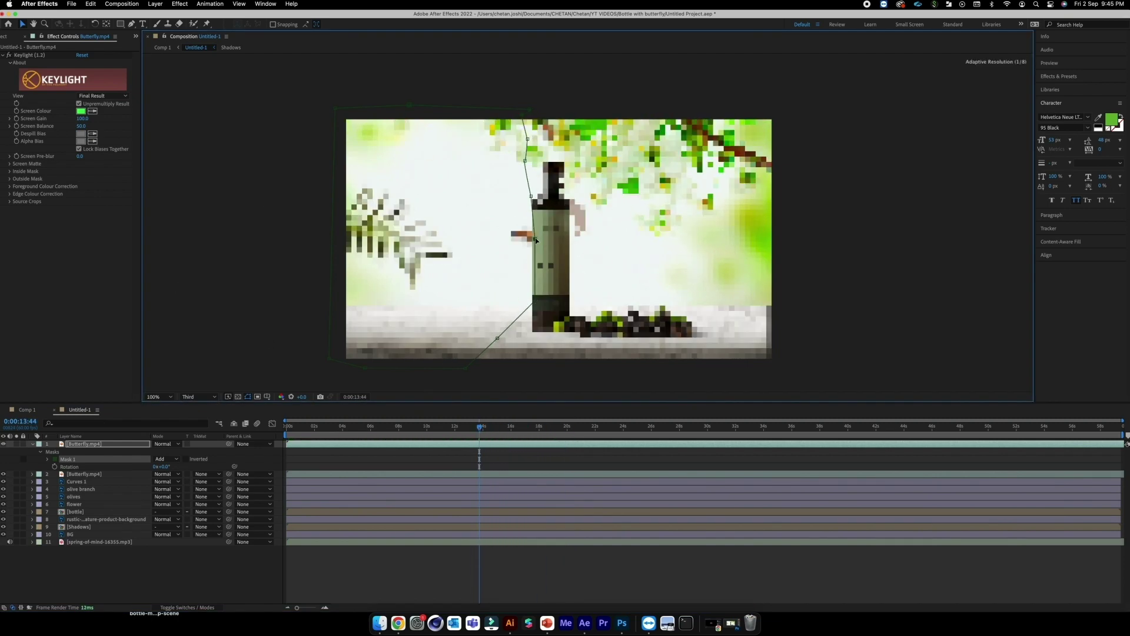
pyautogui.press('space')
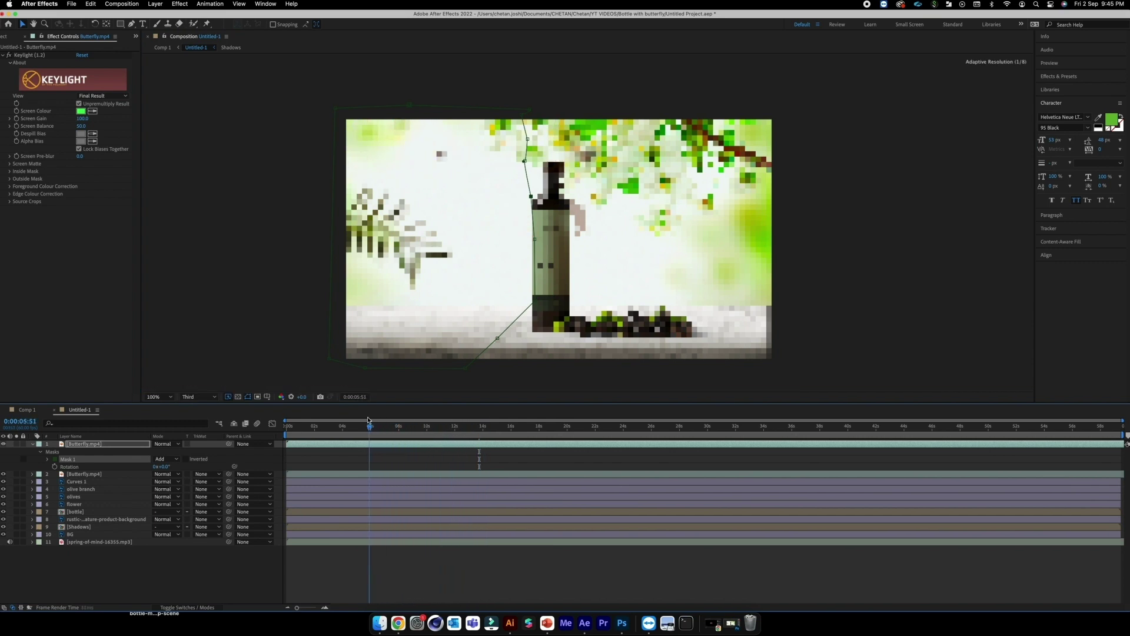
pyautogui.moveTo(480, 427); pyautogui.dragTo(291, 412)
pyautogui.press('space')
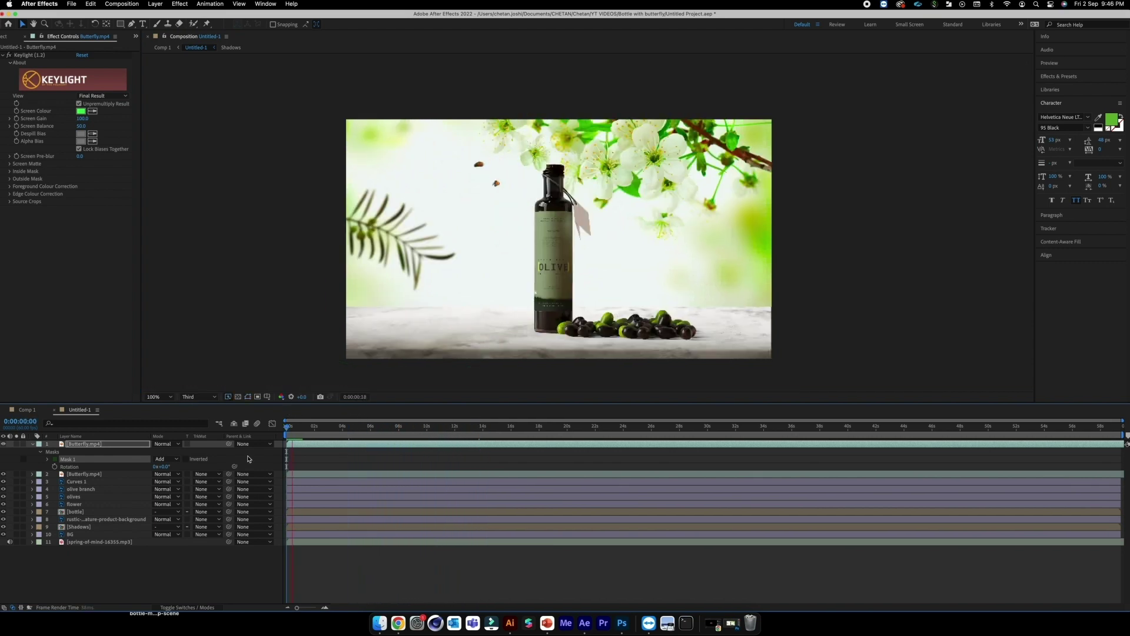